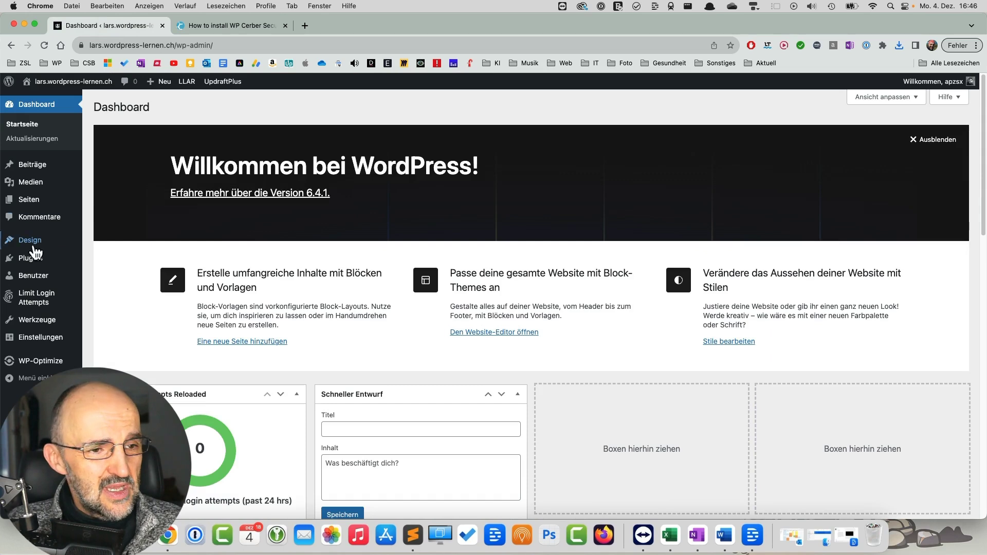
Open the upload form for adding a new plugin from a .zip file
left_click(32, 258)
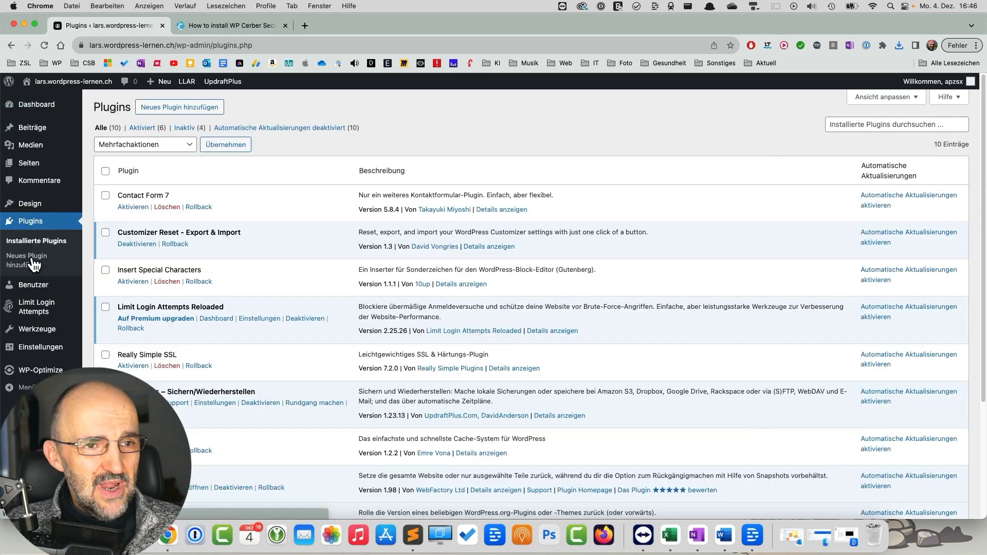
left_click(172, 107)
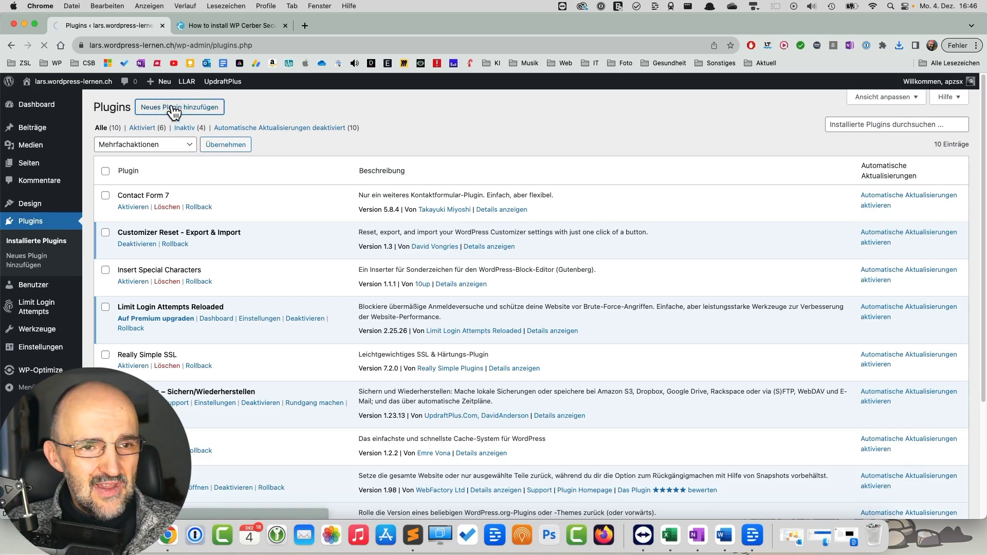
left_click(242, 111)
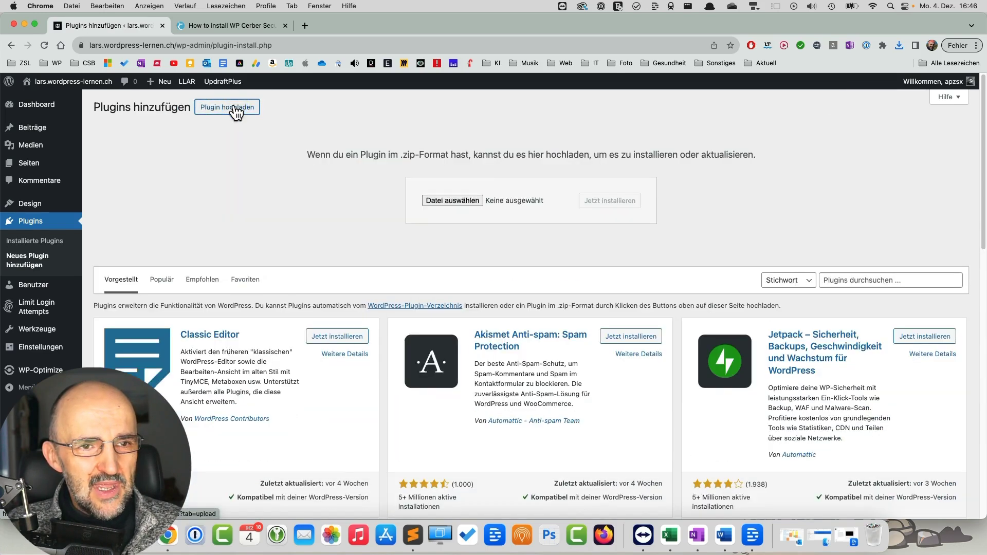
Upload wp-cerber.zip from the Downloads folder, then install and activate the plugin
left_click(455, 199)
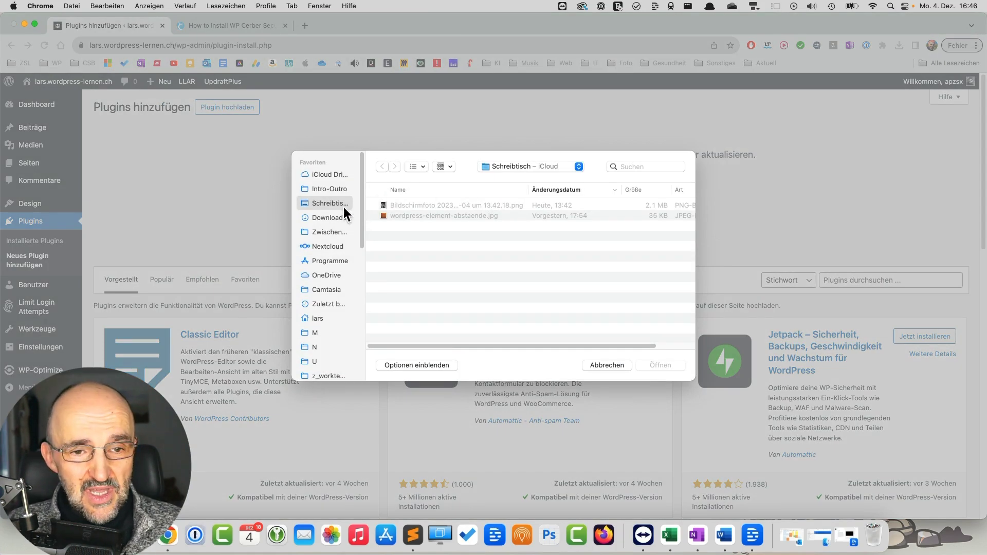
left_click(327, 217)
left_click(420, 204)
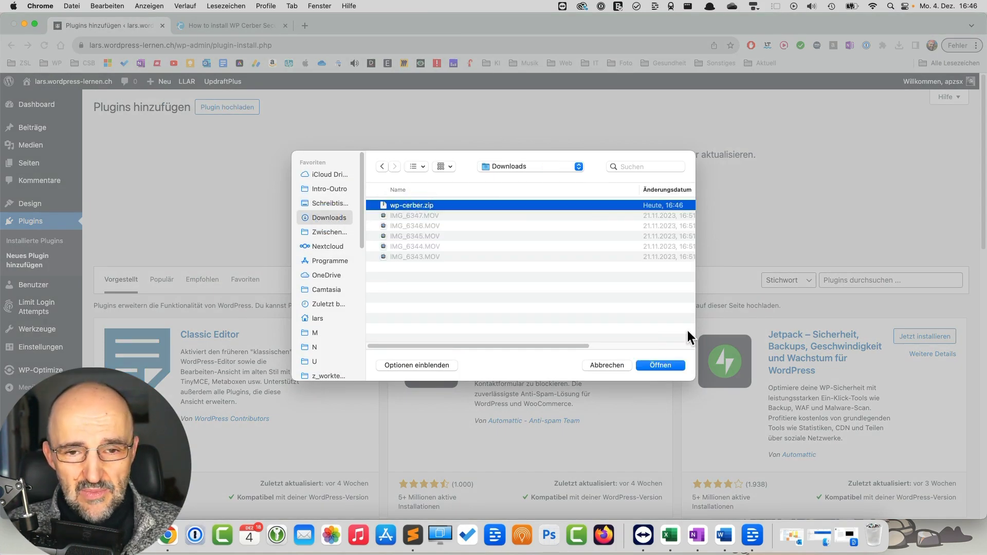
left_click(663, 365)
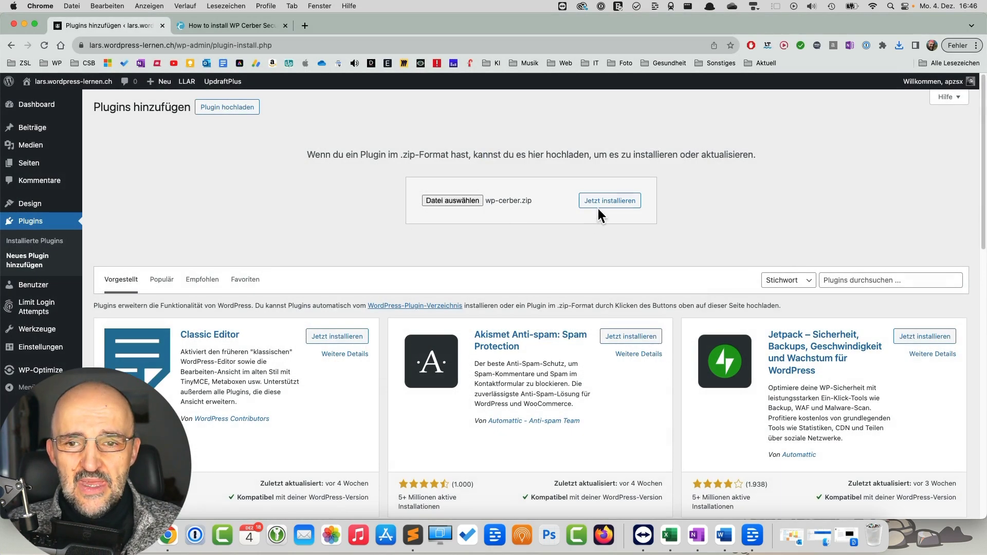
left_click(599, 205)
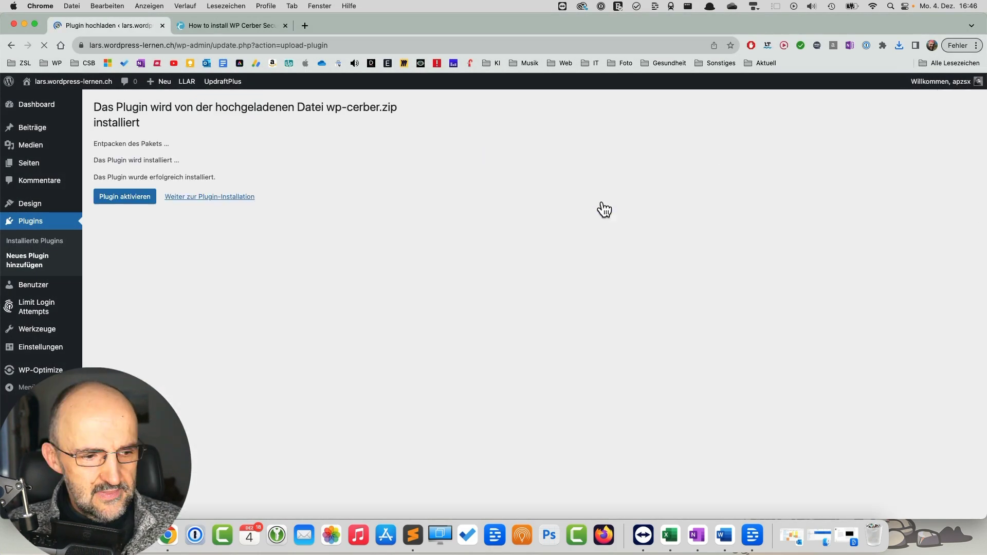
left_click(134, 201)
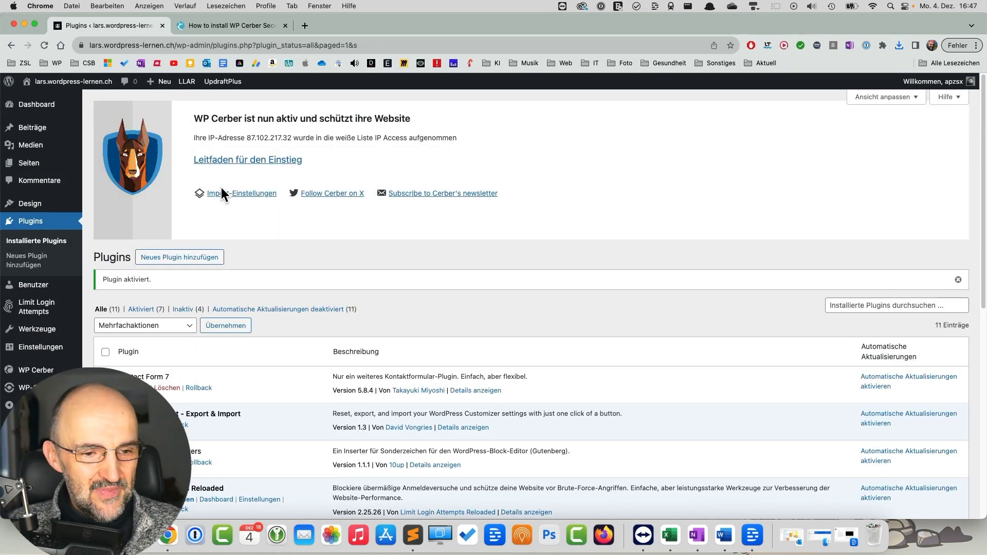
In WP Cerber's main settings (Haupteinstellungen), enable the automatic installation of new WP Cerber versions
scroll(456, 314, "down", 2)
scroll(457, 320, "down", 7)
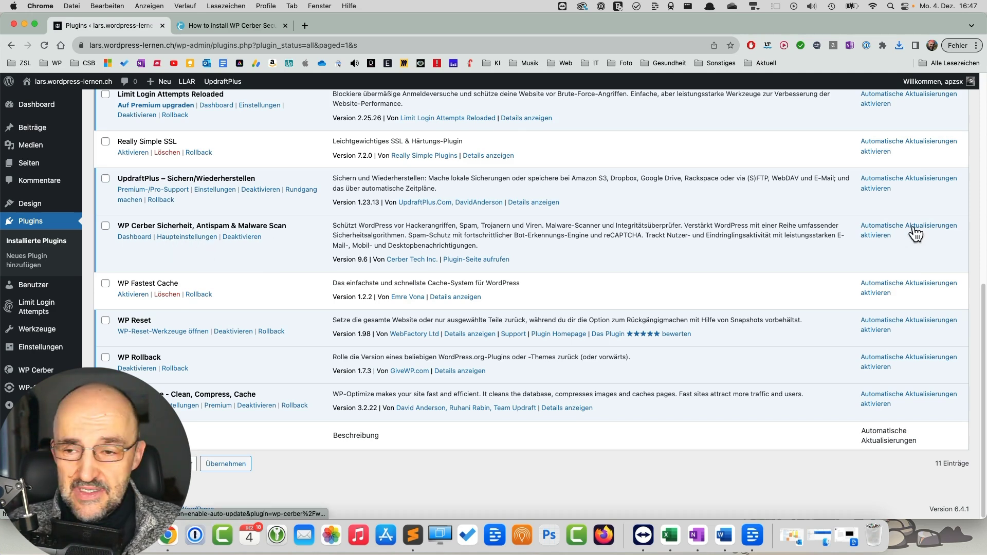
left_click(190, 237)
scroll(415, 299, "down", 10)
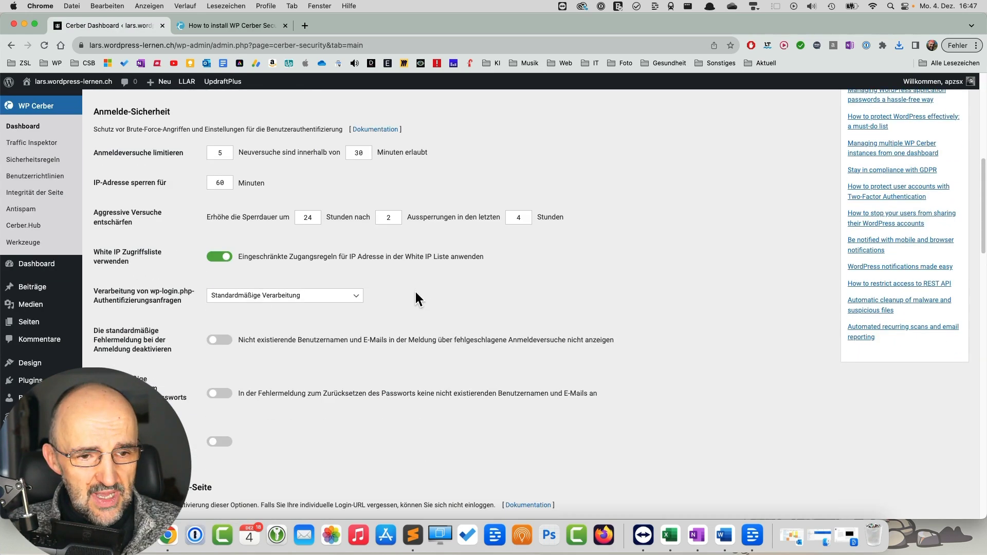
scroll(415, 292, "down", 5)
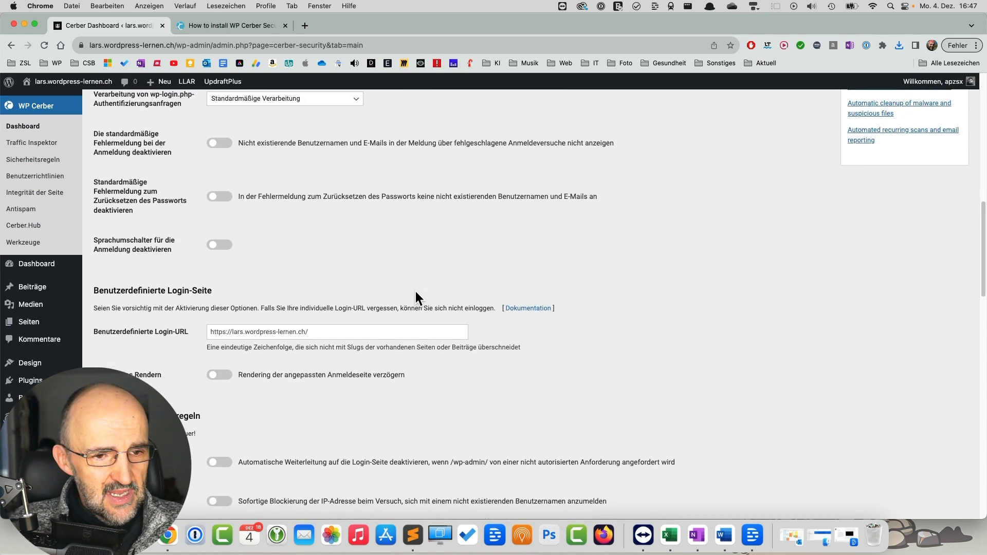
scroll(415, 297, "down", 5)
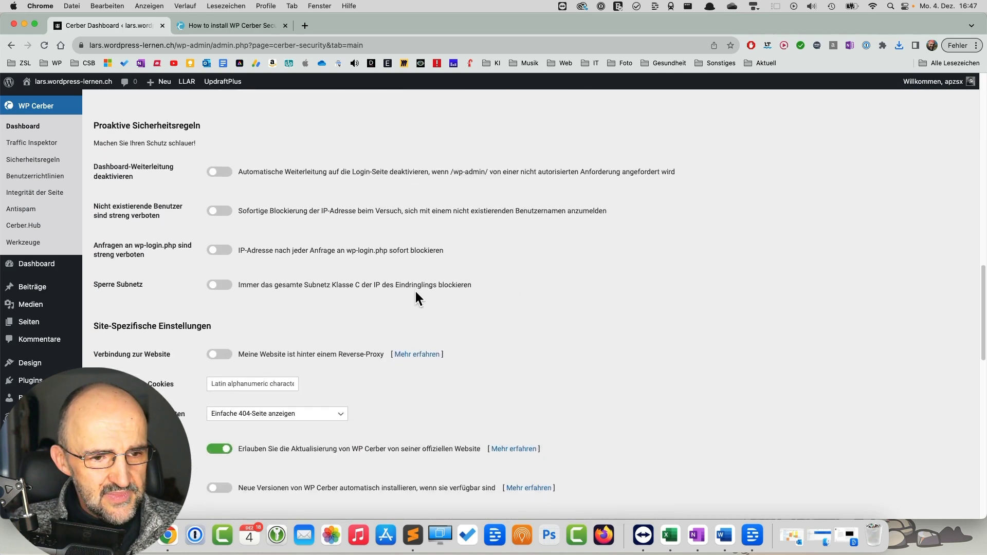
scroll(340, 335, "down", 3)
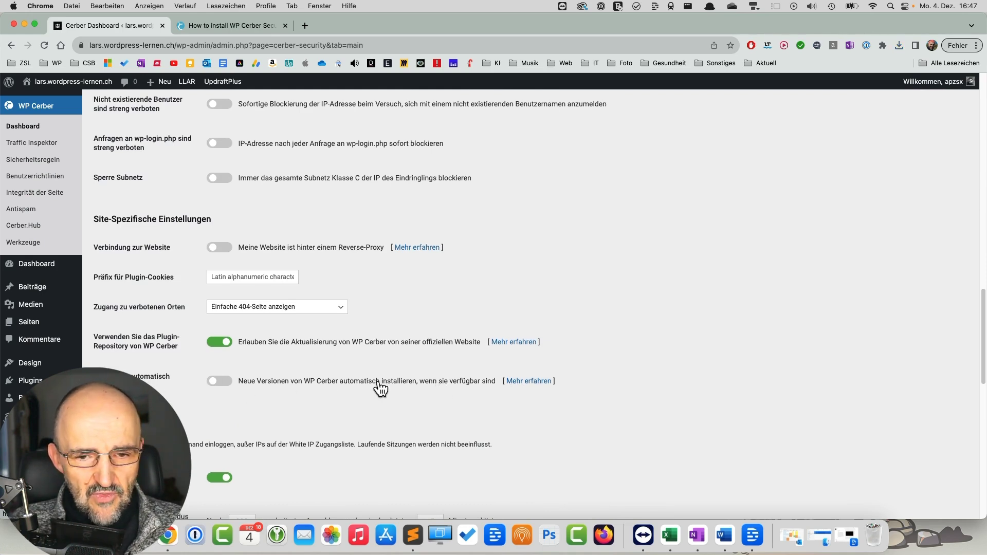
left_click(220, 383)
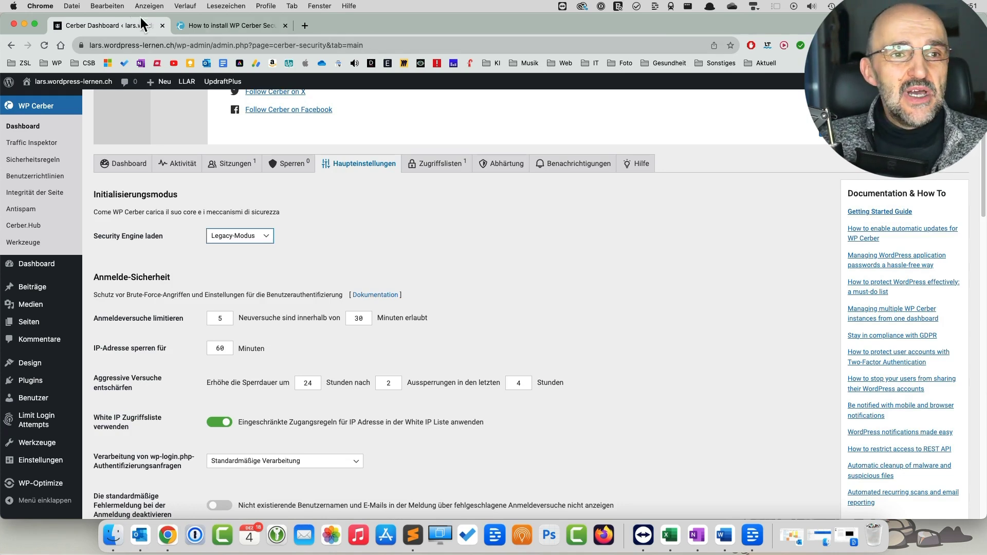
Review the installation instructions on the wpcerber.com page and return to the WP Cerber settings
left_click(209, 26)
scroll(335, 238, "up", 15)
scroll(411, 220, "up", 1)
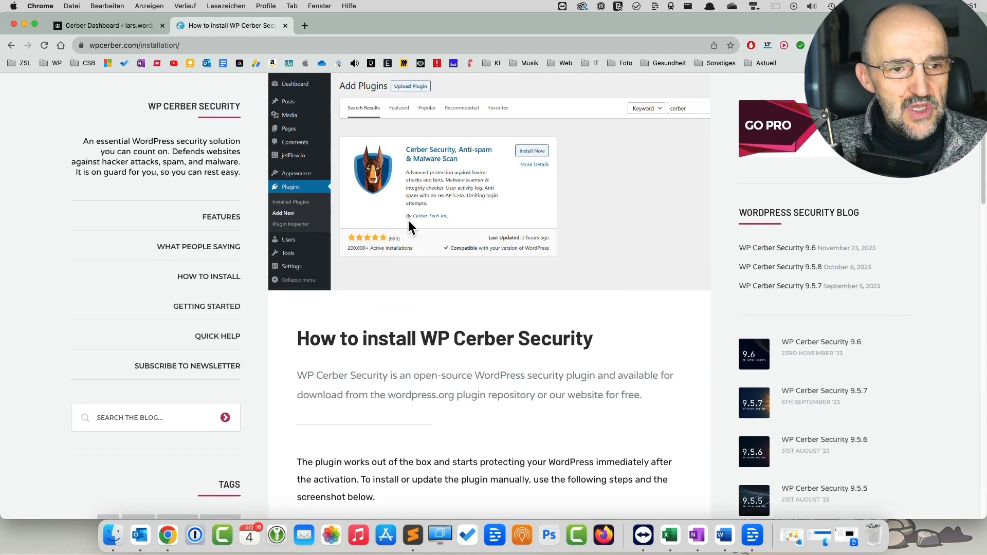
scroll(360, 278, "down", 5)
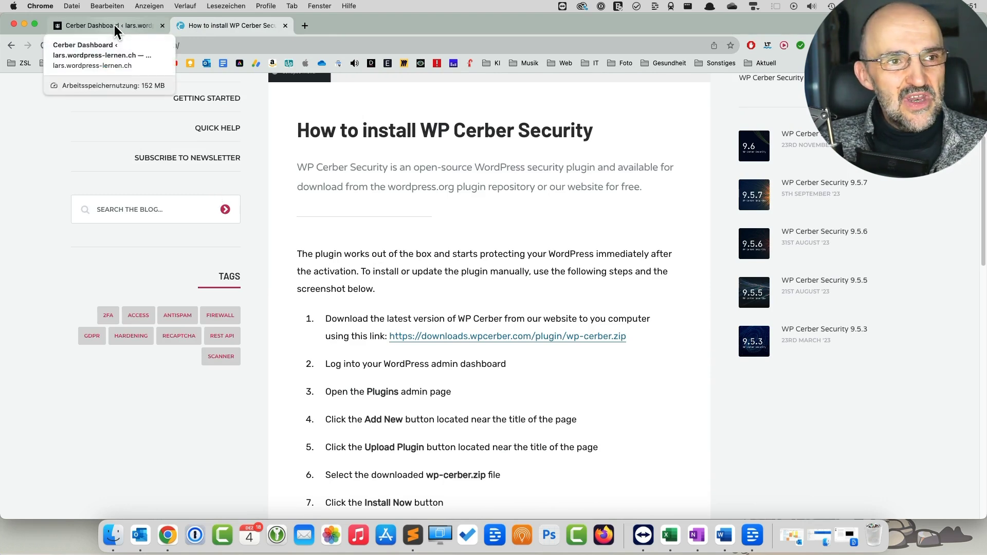
left_click(116, 32)
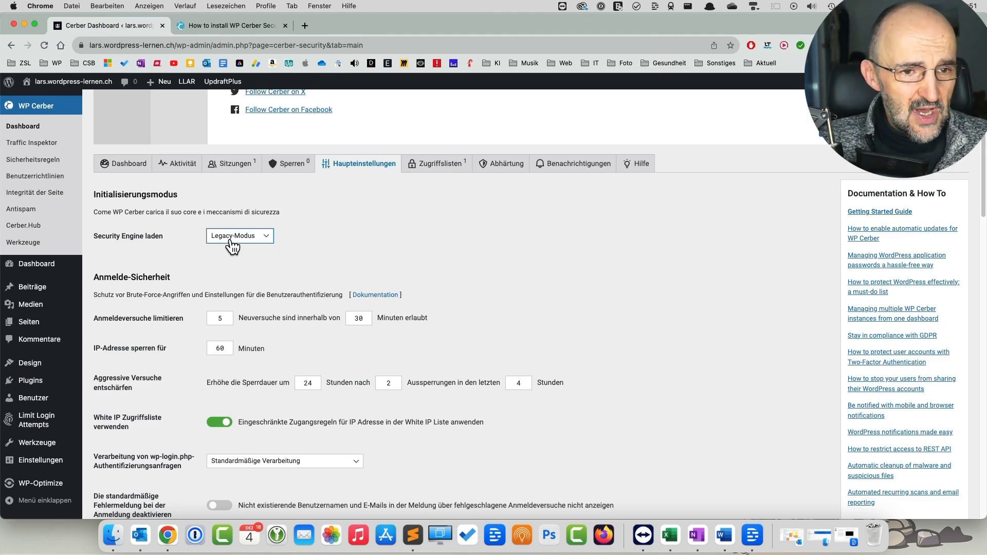
Examine the available modes for loading the Security Engine and the description under Initialisierungsmodus
left_click(270, 242)
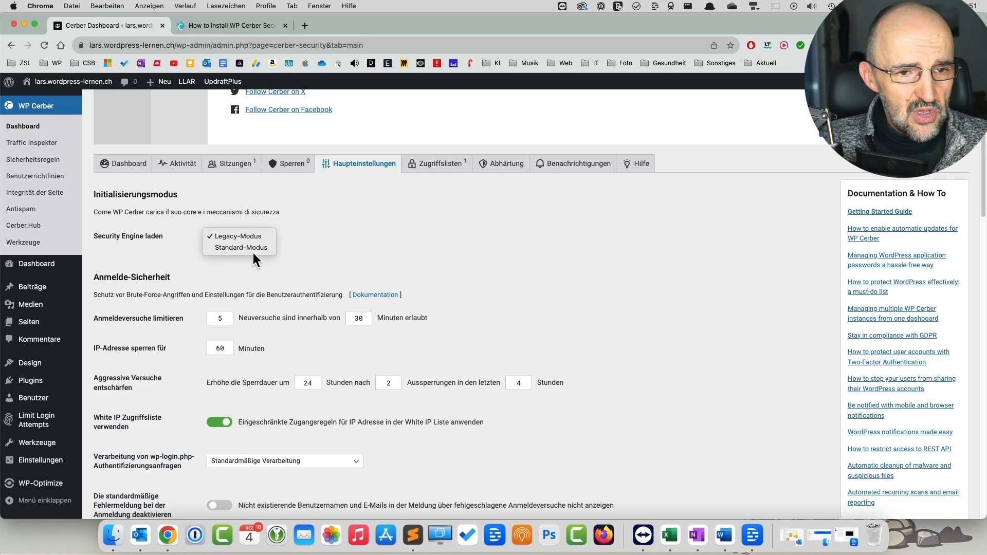
left_click(315, 224)
left_click_drag(172, 212, 284, 216)
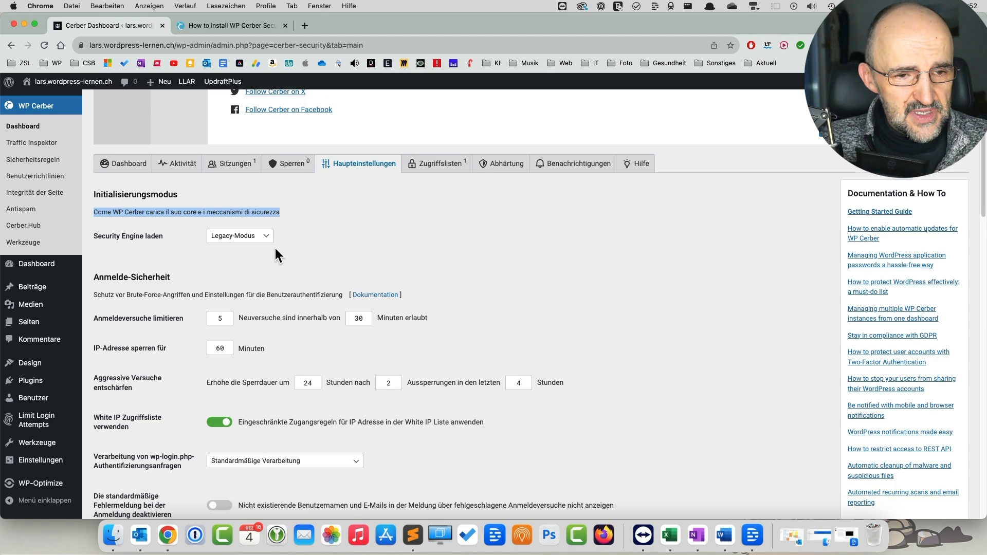
Limit login attempts to 3 within 60 minutes and set the IP address lockout to 480 minutes
scroll(275, 248, "down", 4)
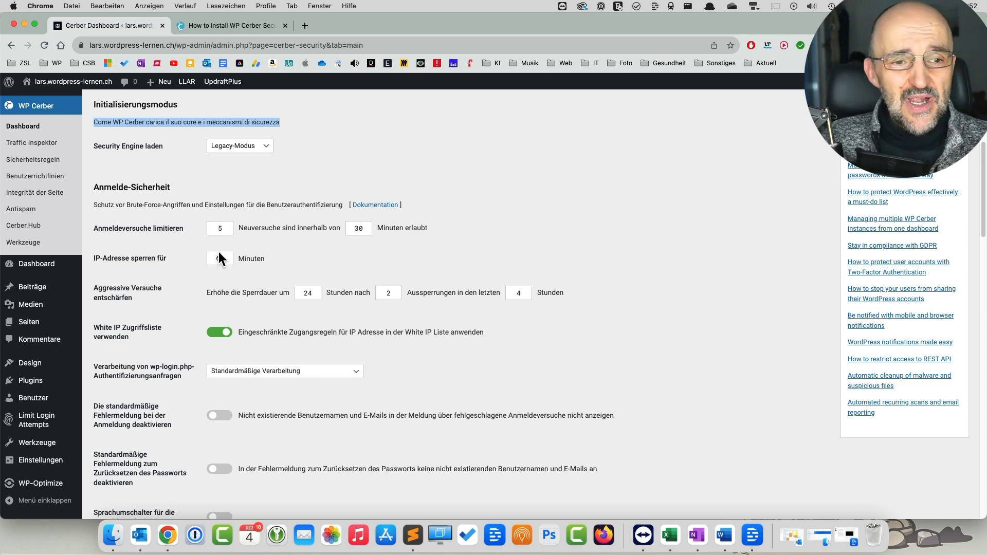
left_click(216, 227)
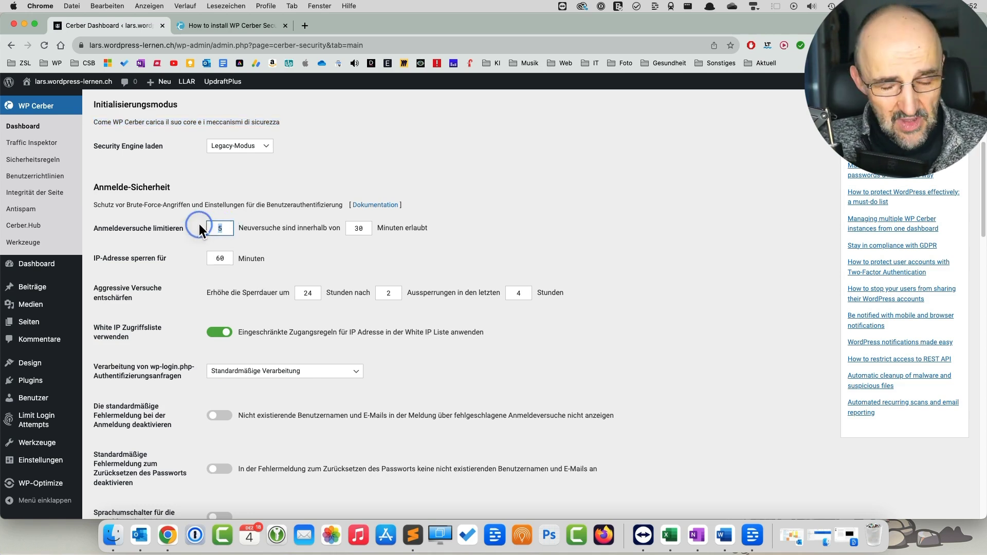
type("3")
double_click(359, 227)
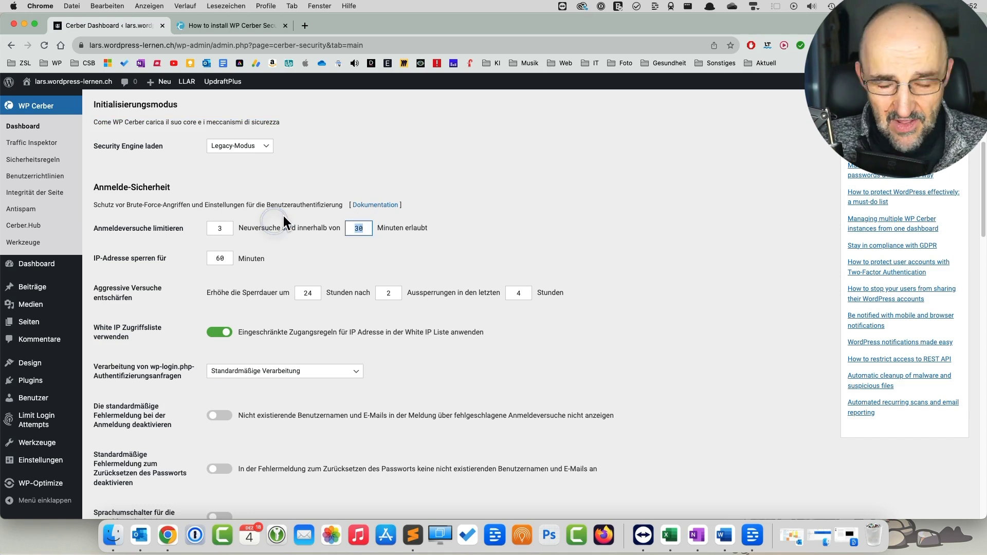
type("60")
key("Tab")
type("480")
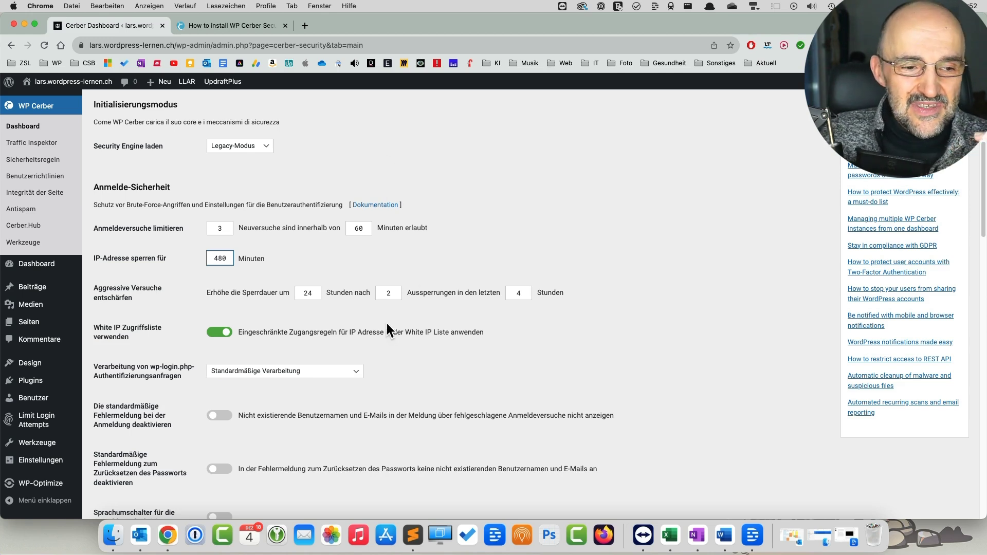
Examine the remaining login security options, the custom login page, the proactive rules, the site-specific settings and Citadel Modus
scroll(411, 315, "down", 4)
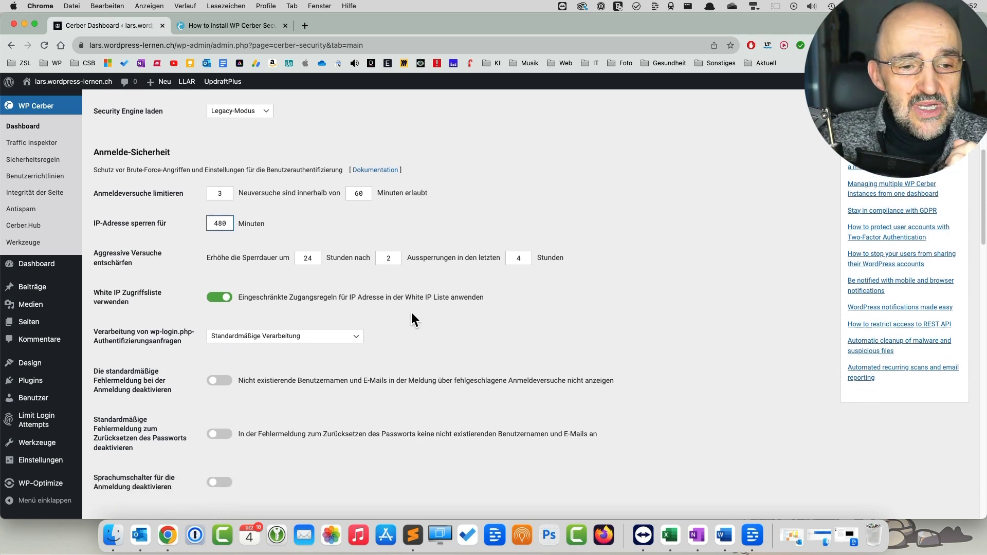
scroll(406, 307, "down", 1)
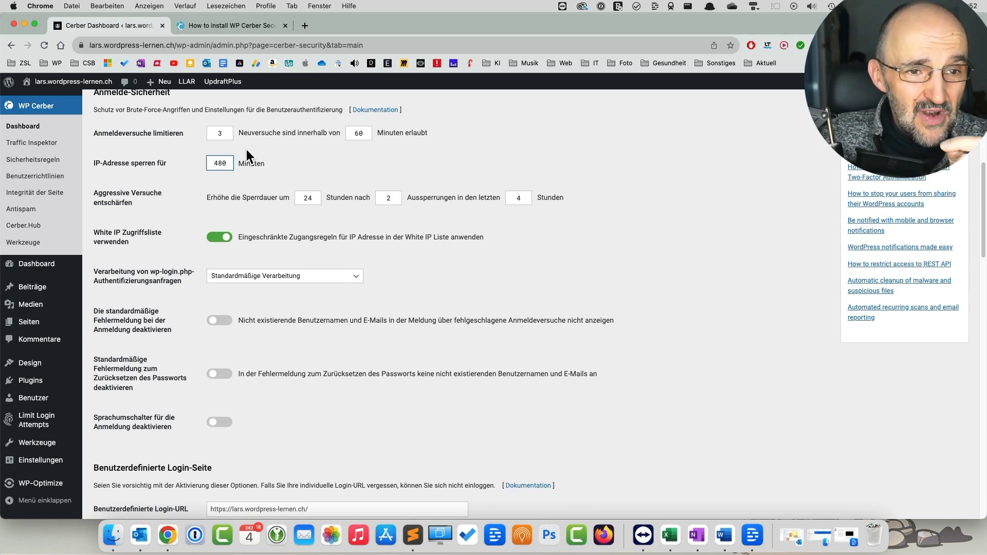
double_click(226, 132)
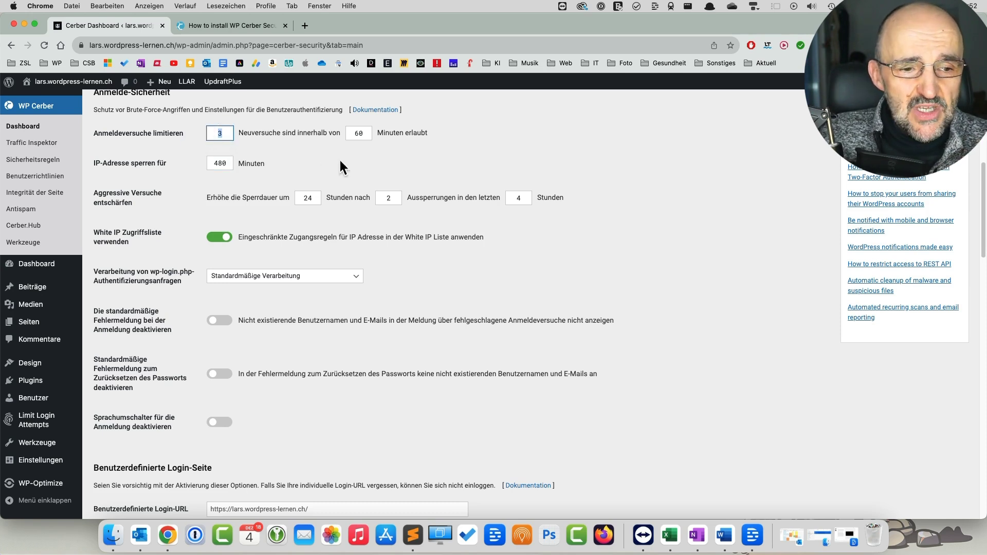
scroll(415, 266, "down", 3)
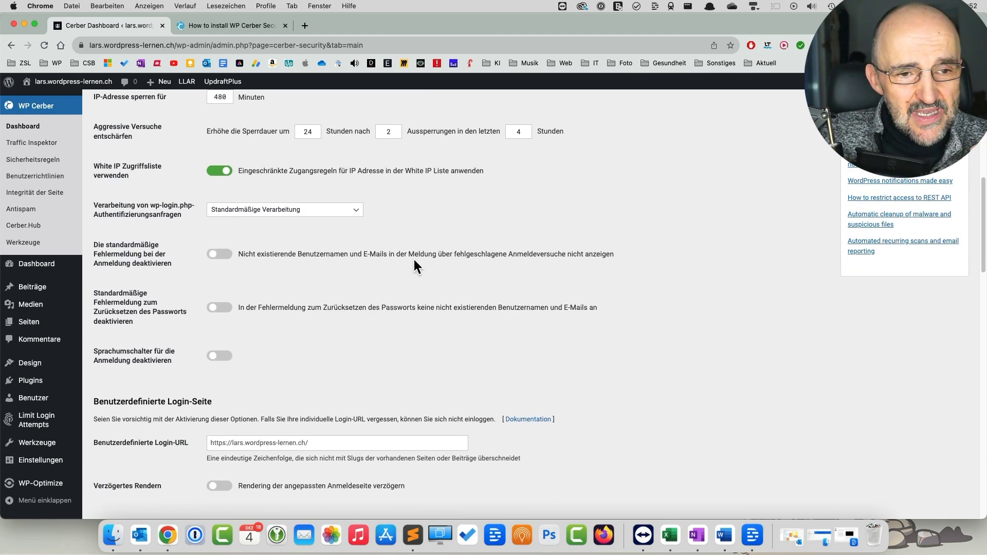
scroll(140, 203, "up", 3)
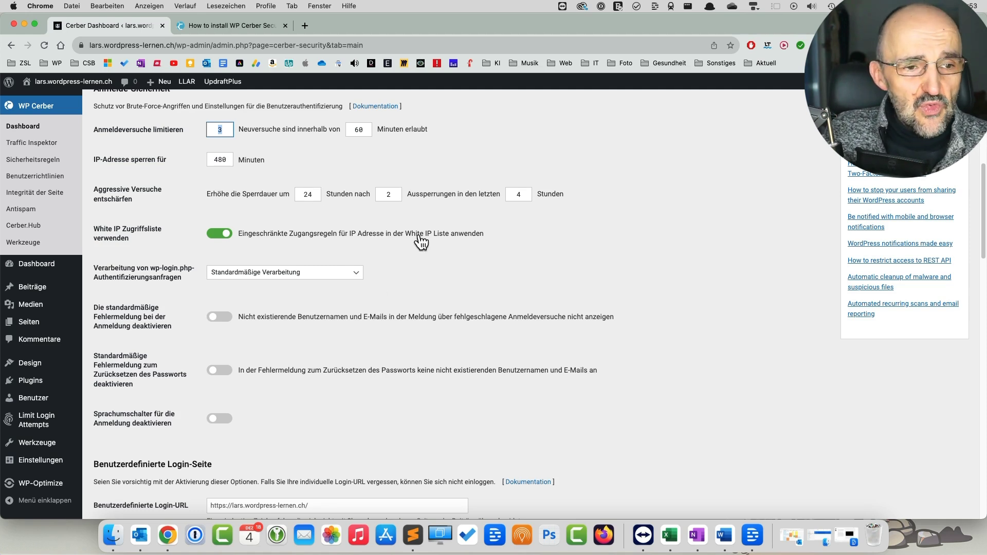
scroll(419, 241, "down", 1)
scroll(419, 241, "down", 4)
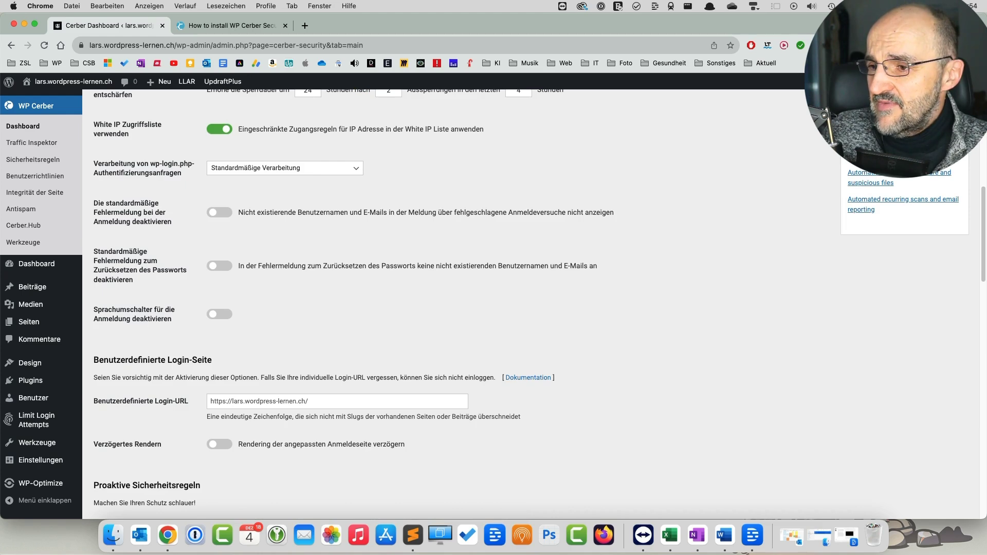
scroll(324, 307, "down", 20)
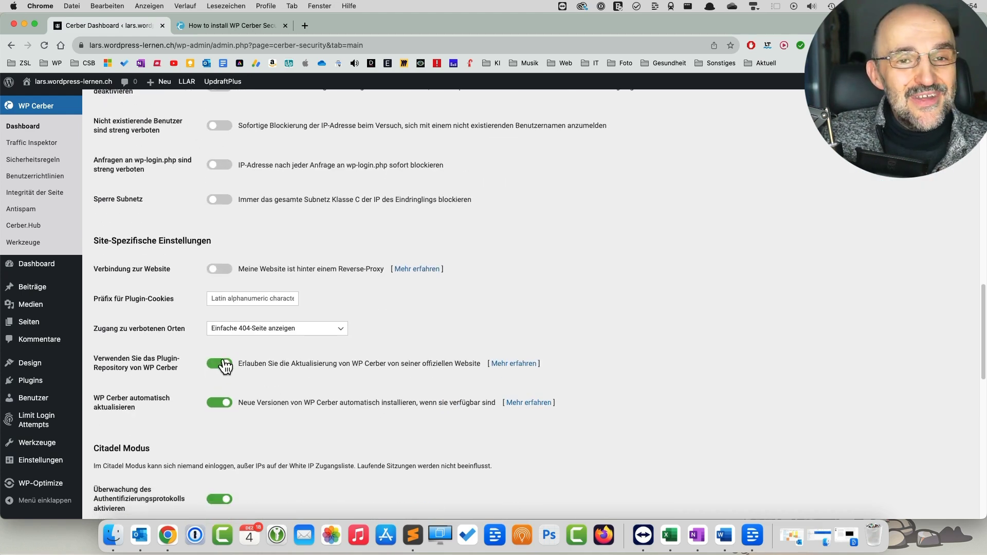
scroll(240, 376, "down", 10)
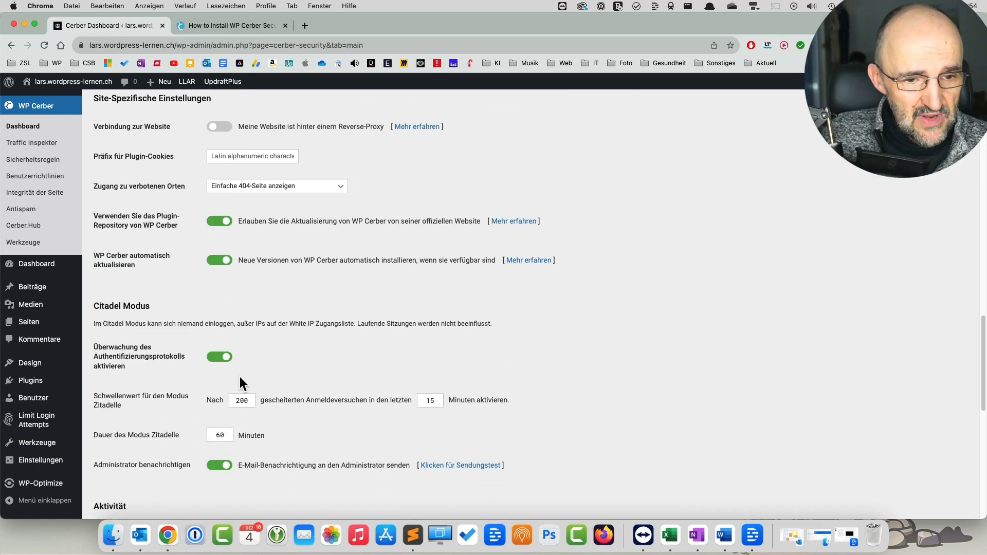
scroll(240, 328, "down", 3)
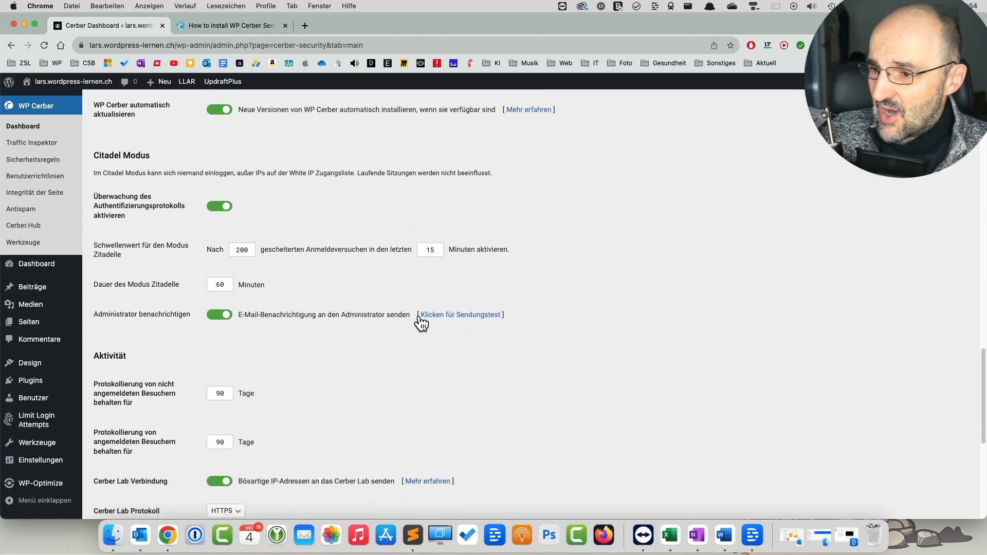
Examine the Citadel Modus notification, the log retention periods under Aktivität and the options under Persönliche Präferenzen
scroll(420, 322, "down", 6)
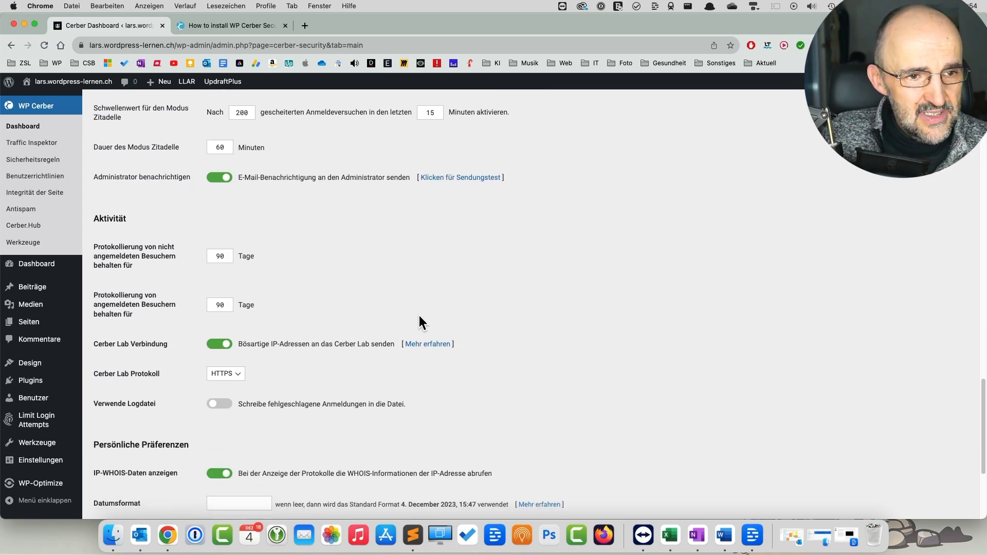
scroll(421, 322, "down", 1)
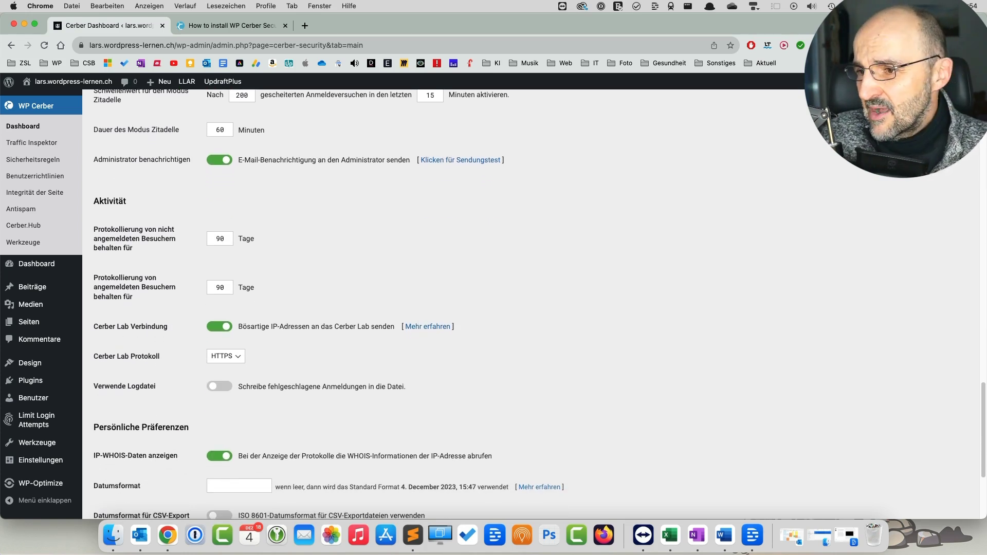
double_click(210, 238)
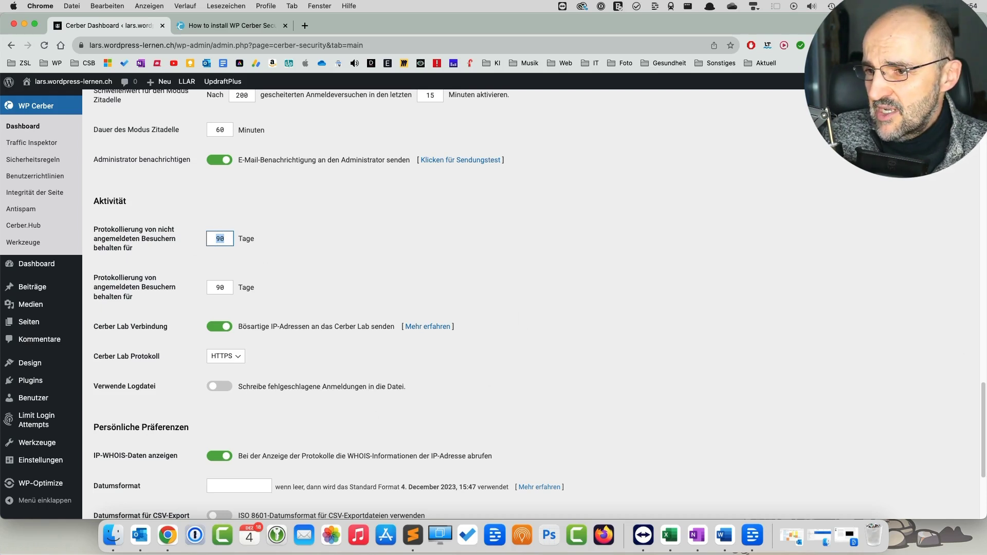
scroll(322, 399, "down", 5)
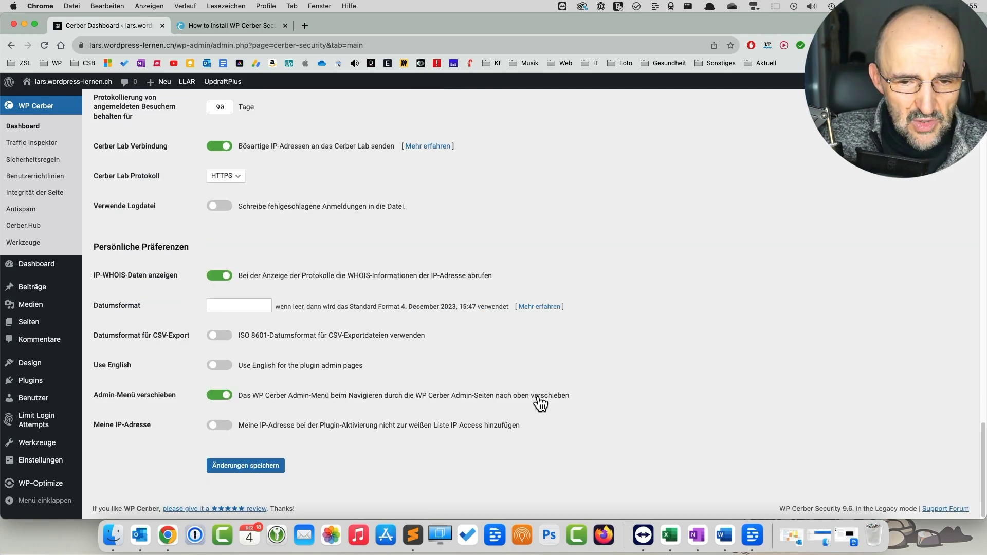
left_click(220, 395)
left_click(220, 395)
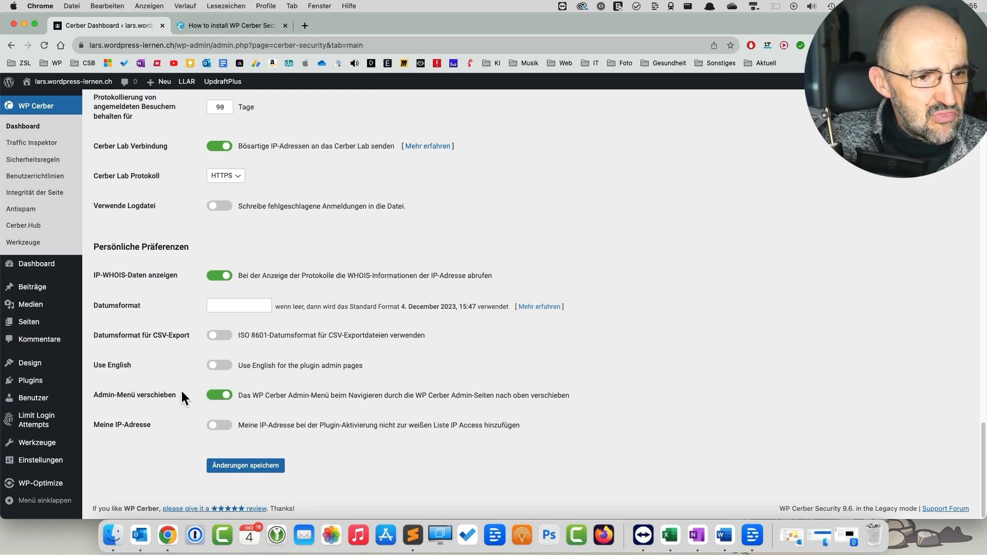
Recheck the activity and personal preference options, and save the main settings
scroll(52, 160, "up", 3)
scroll(51, 159, "up", 2)
scroll(155, 190, "down", 5)
left_click(245, 465)
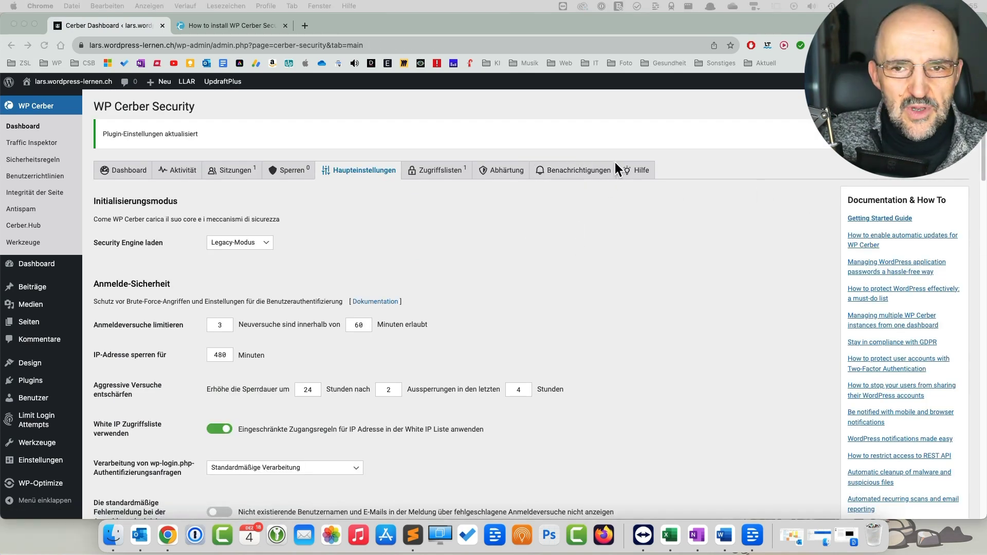
In the email notification settings, limit notifications to 1 per hour and set the active lockouts threshold to 5
left_click(578, 169)
scroll(515, 315, "down", 5)
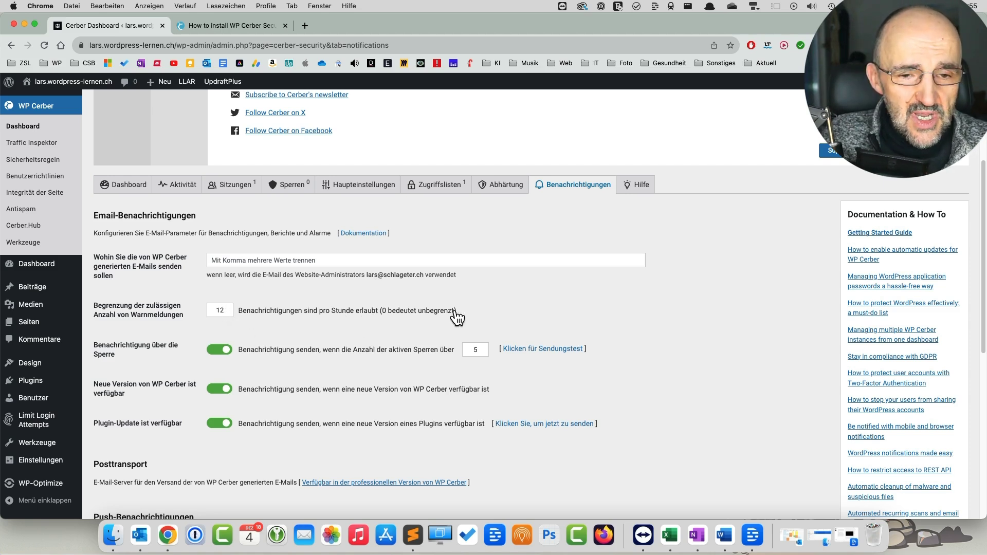
left_click(221, 308)
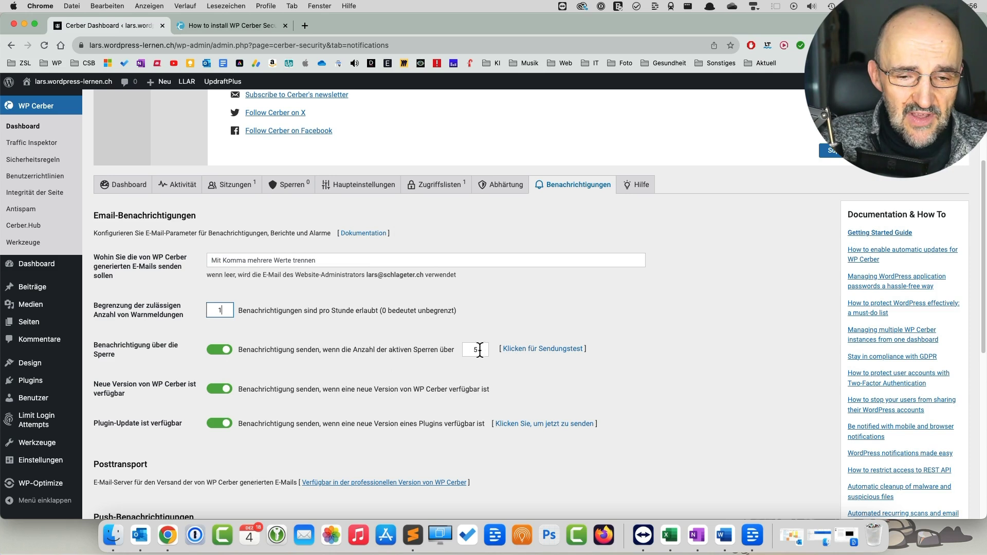
left_click_drag(487, 349, 467, 348)
type("3")
key("BackSpace")
type("5")
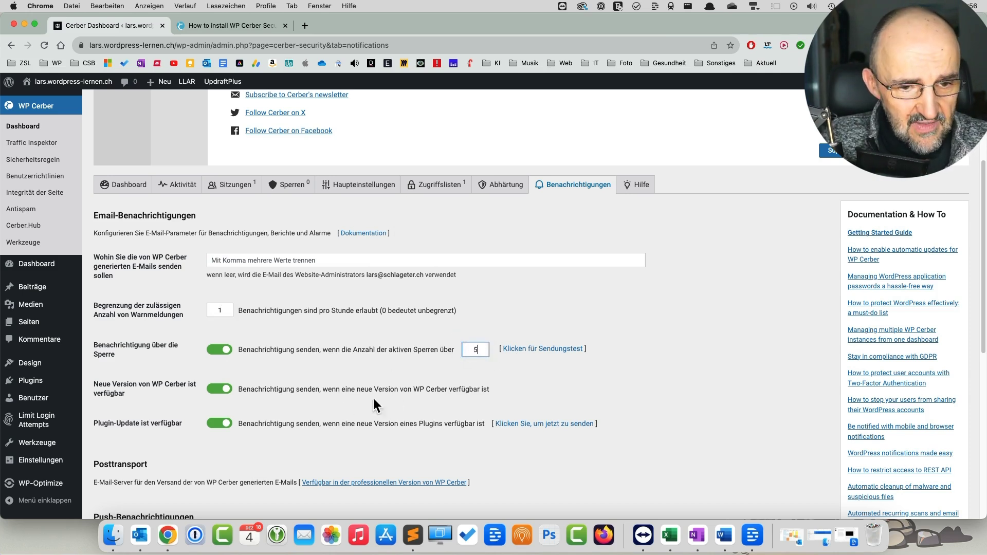
scroll(322, 388, "down", 5)
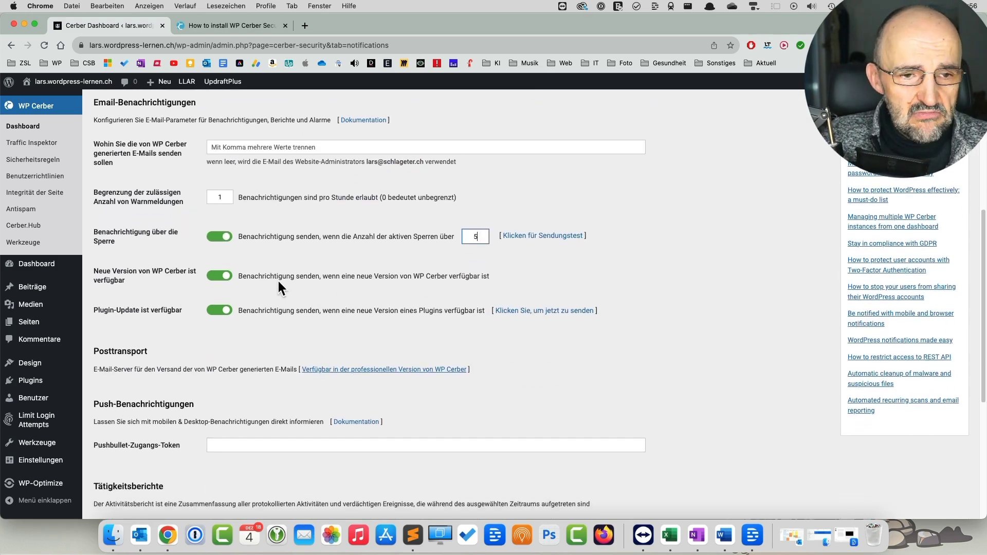
left_click(226, 284)
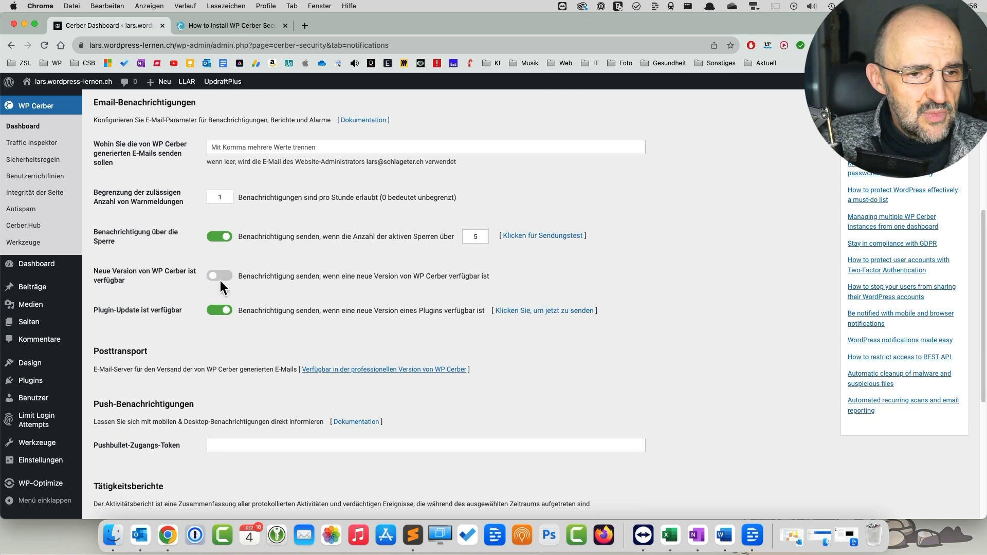
left_click(217, 274)
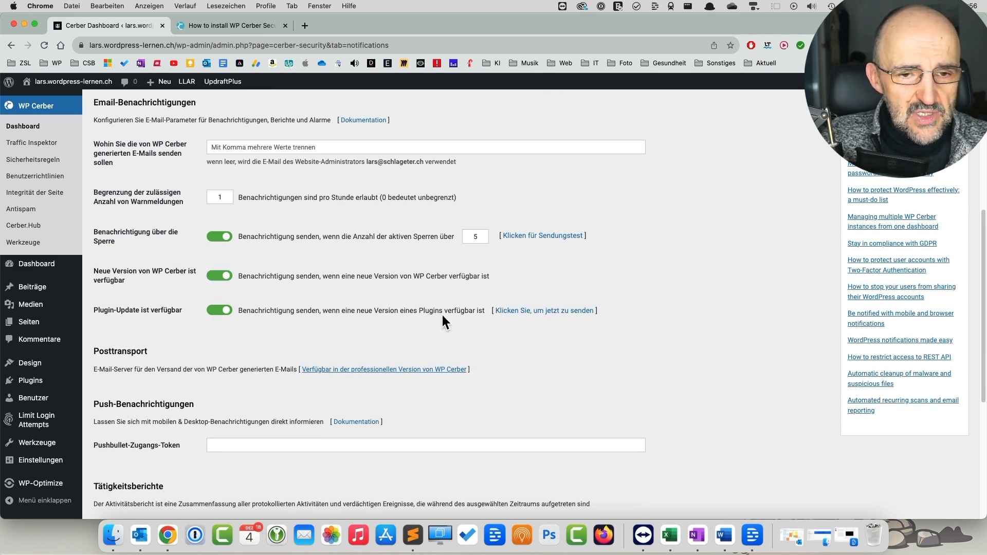
left_click(212, 311)
left_click(218, 277)
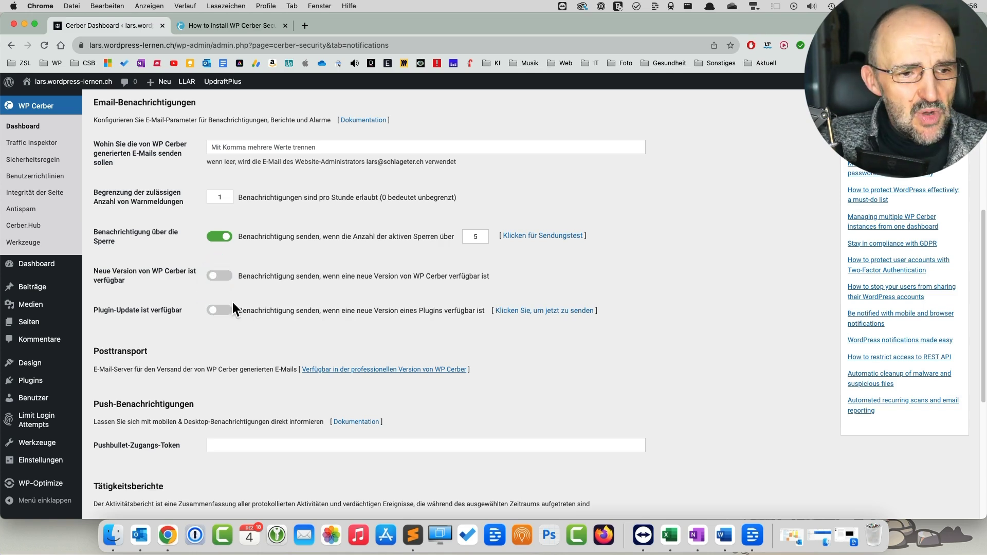
left_click(221, 311)
left_click(220, 276)
Review the mail transport, push notification and activity report options, and save the notification settings
scroll(369, 261, "down", 1)
scroll(369, 261, "down", 5)
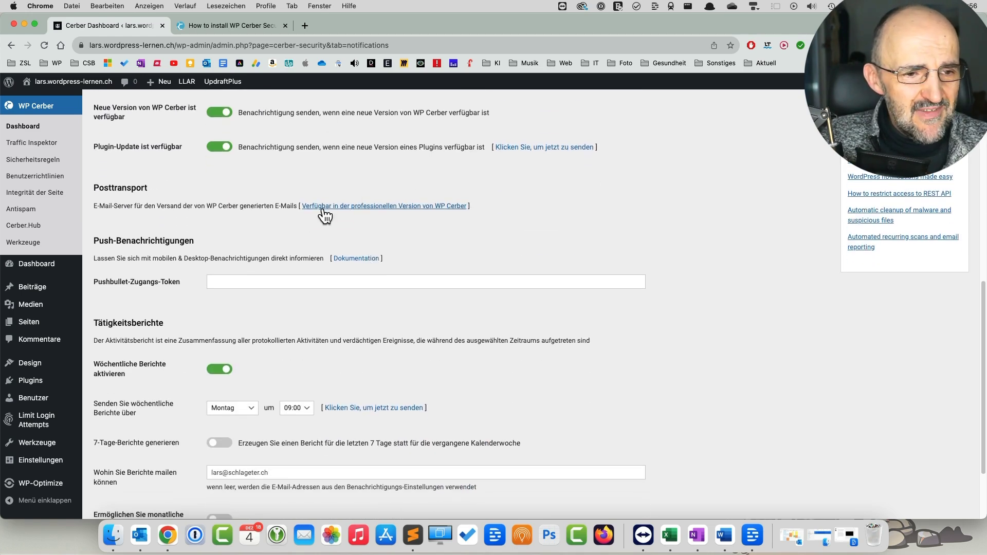
scroll(325, 213, "down", 3)
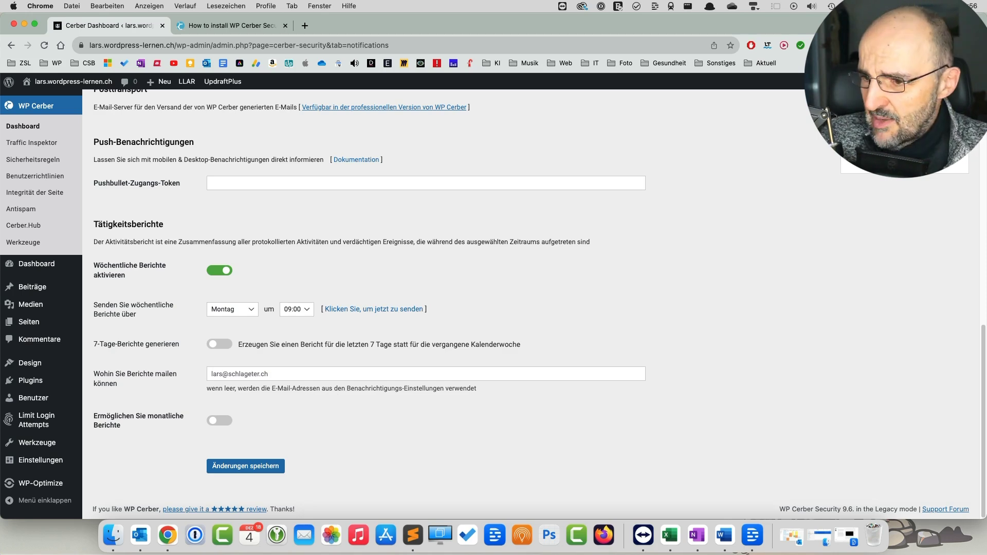
scroll(241, 271, "up", 15)
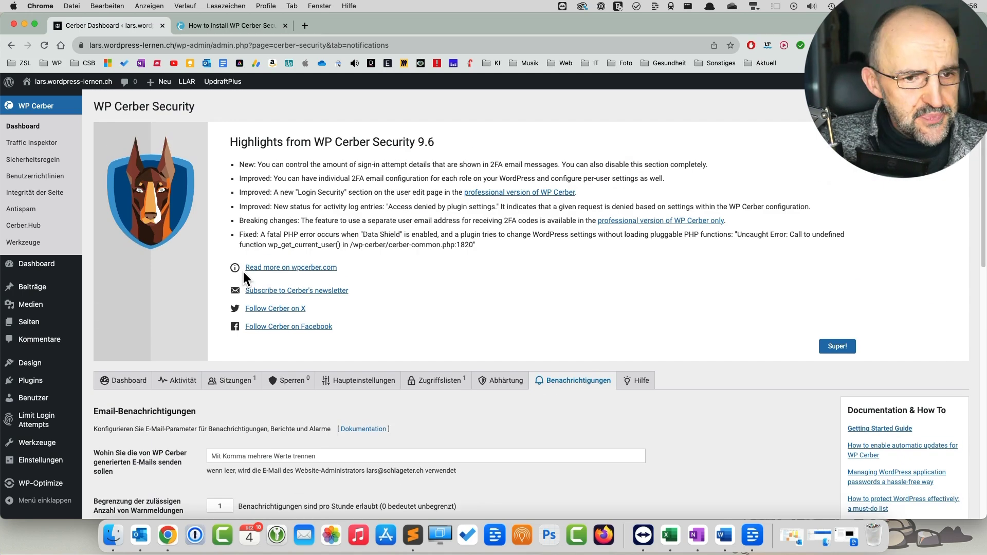
scroll(298, 276, "down", 5)
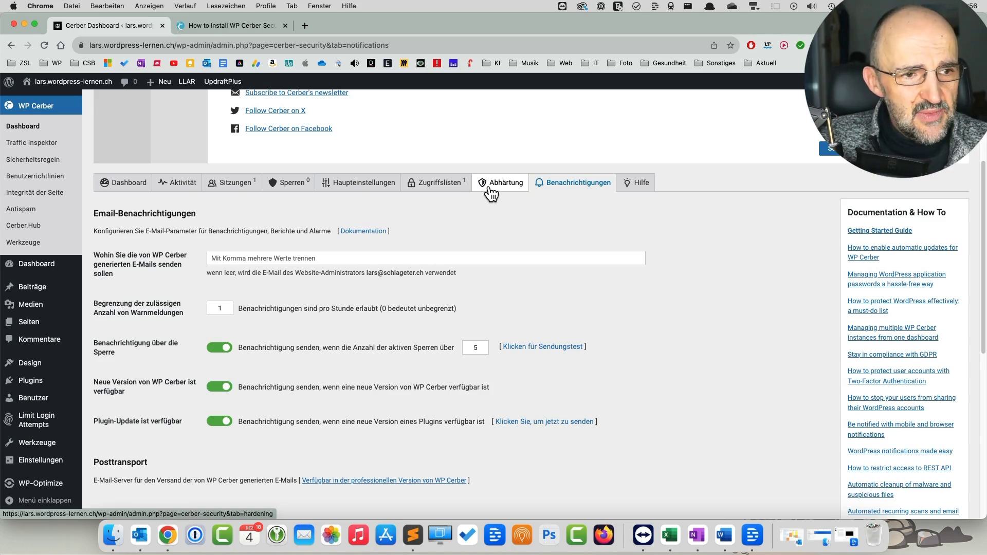
scroll(412, 296, "down", 7)
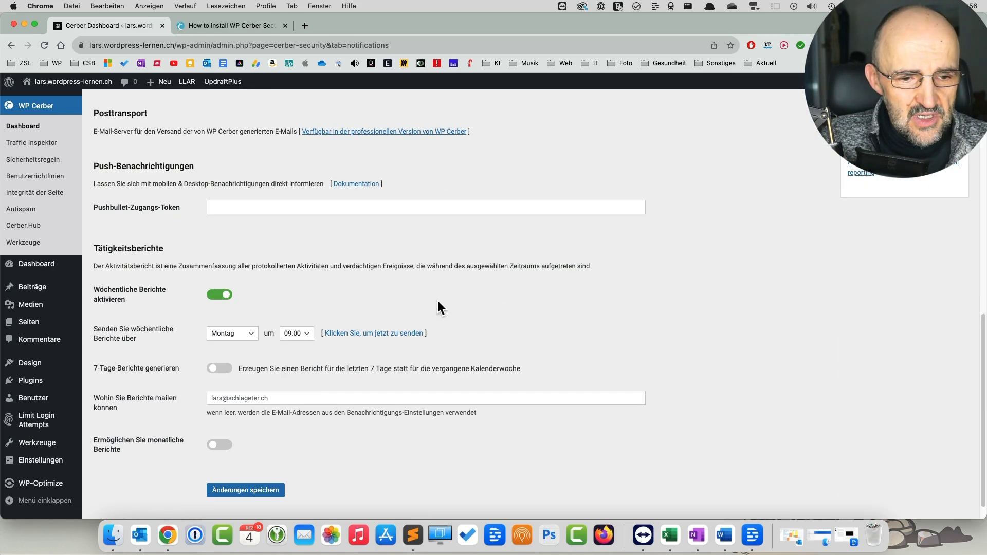
left_click(266, 490)
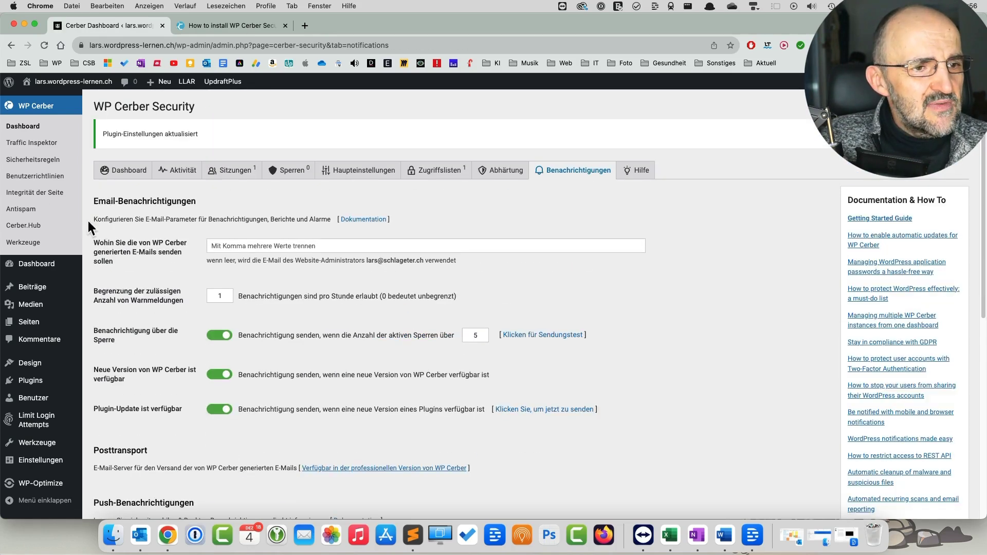
In the Antispam settings, enable bot detection for the registration form and the comment form
left_click(23, 209)
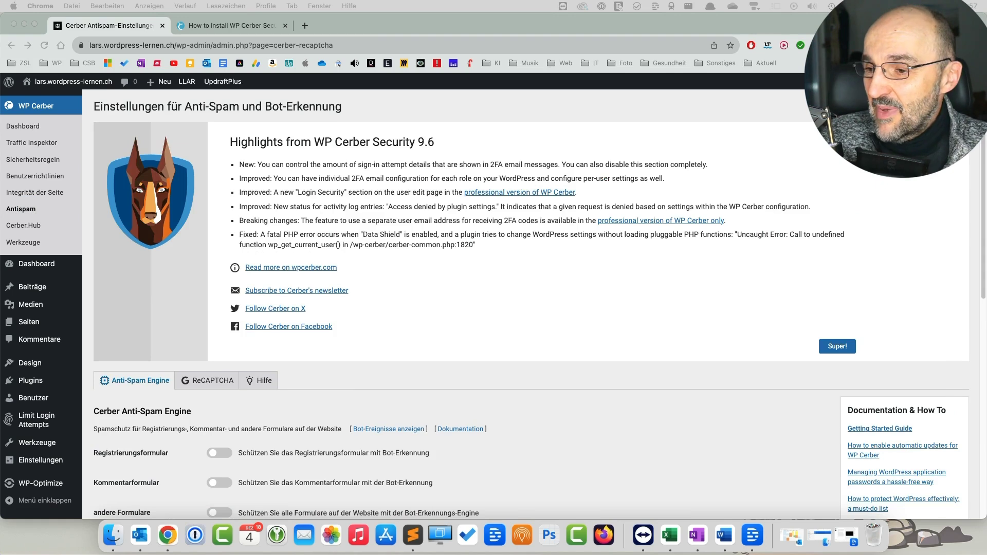
scroll(560, 397, "down", 5)
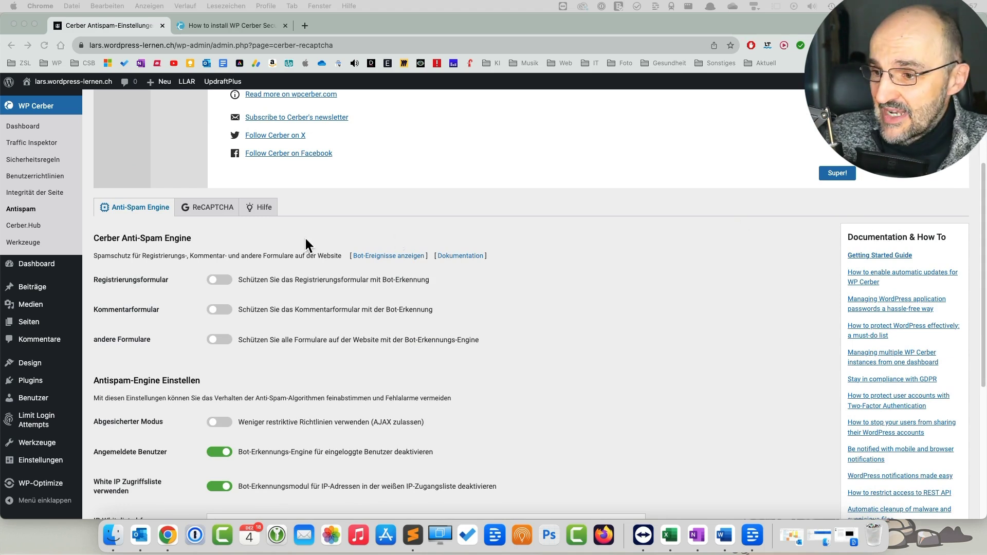
left_click(220, 281)
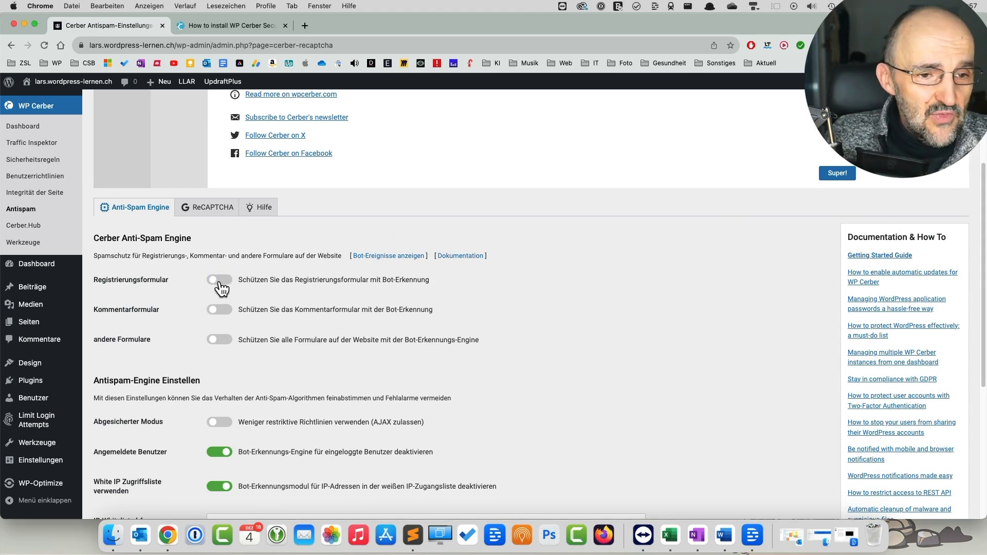
left_click(220, 310)
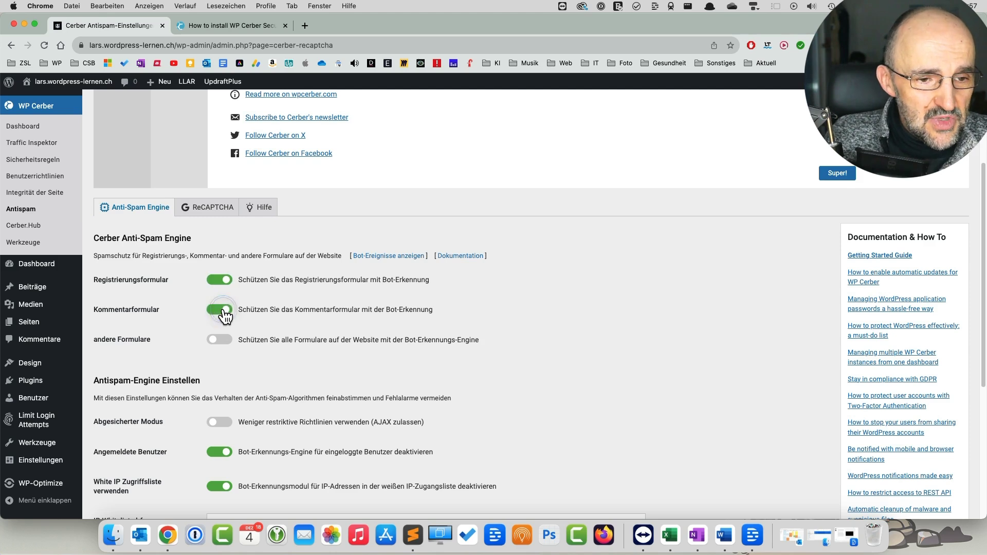
Enable Abgesicherter Modus for the antispam engine, choose how detected spam comments are handled, and save the settings
scroll(328, 307, "down", 5)
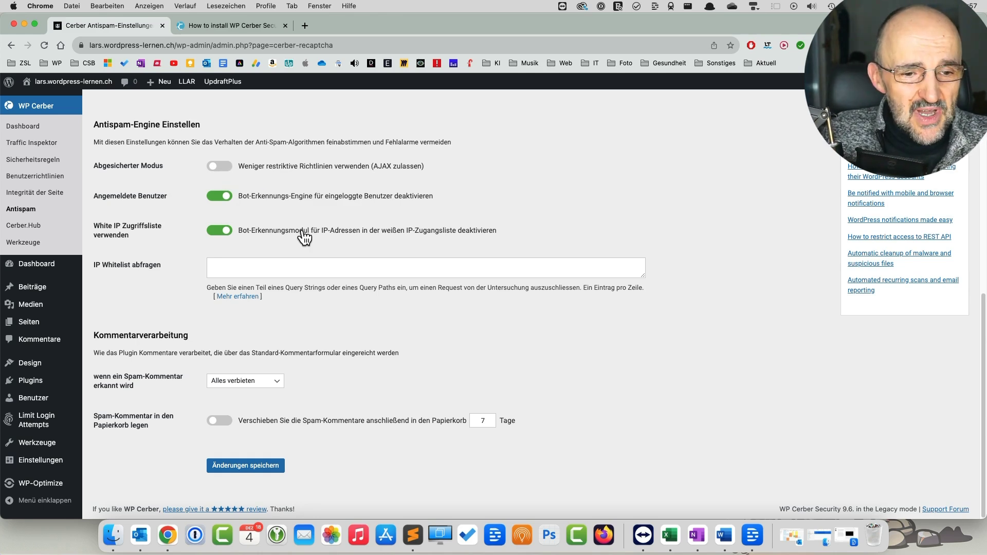
left_click(219, 166)
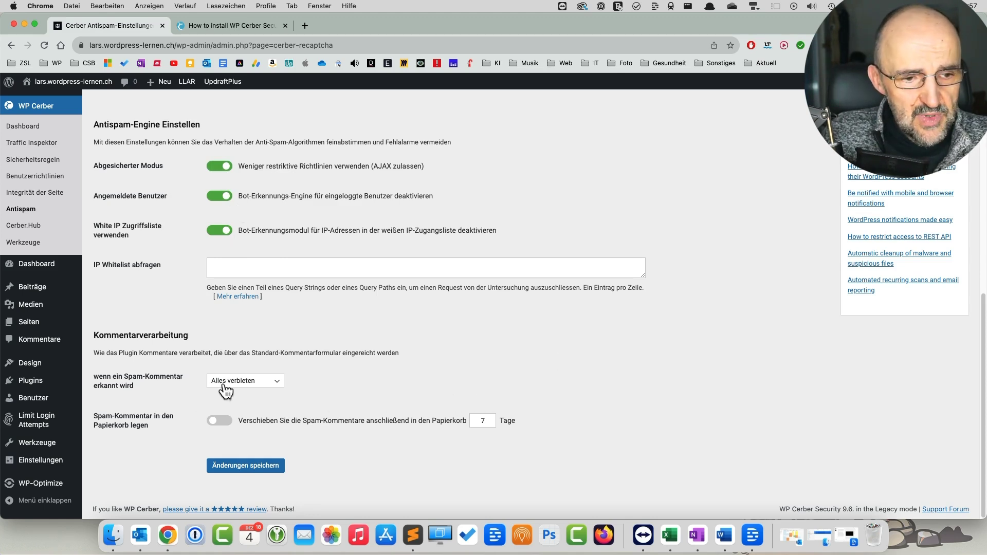
left_click(270, 381)
left_click(263, 393)
left_click(247, 466)
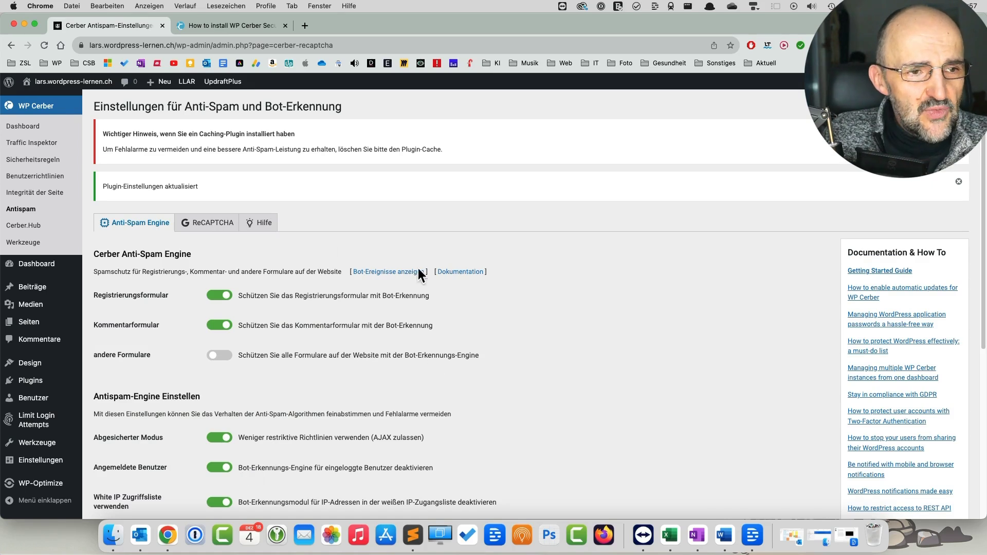
Open the list of installed plugins and look through it for caching plugins
left_click(43, 381)
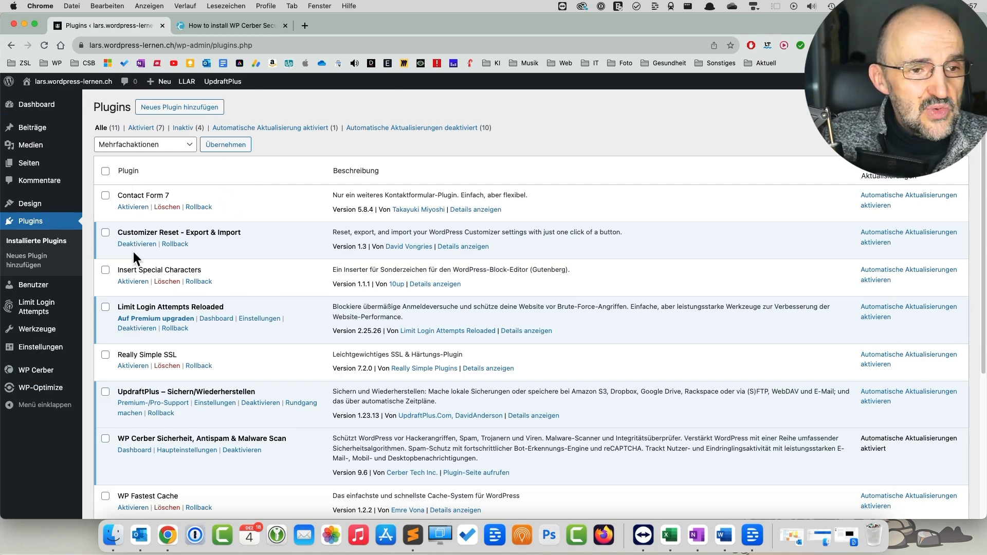
scroll(219, 306, "down", 5)
scroll(219, 306, "down", 1)
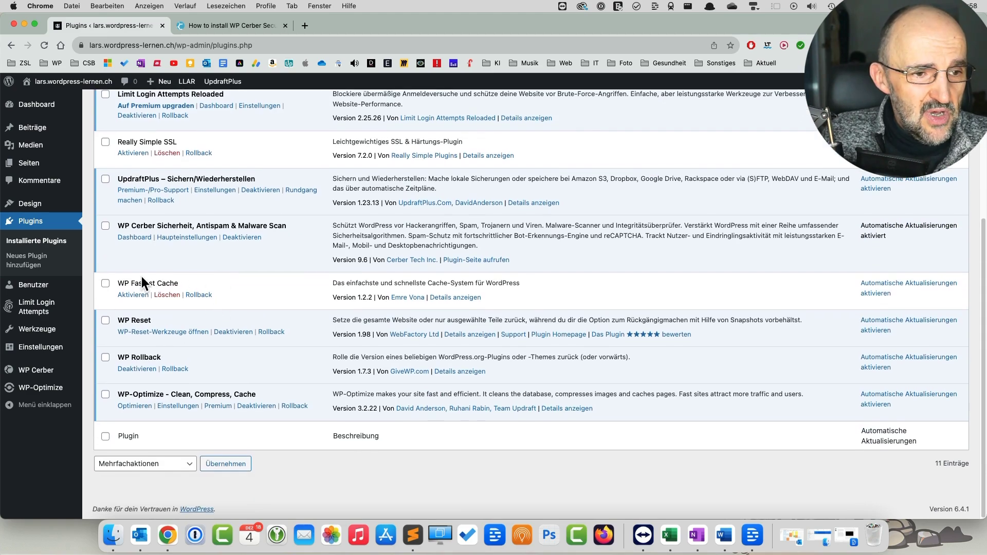